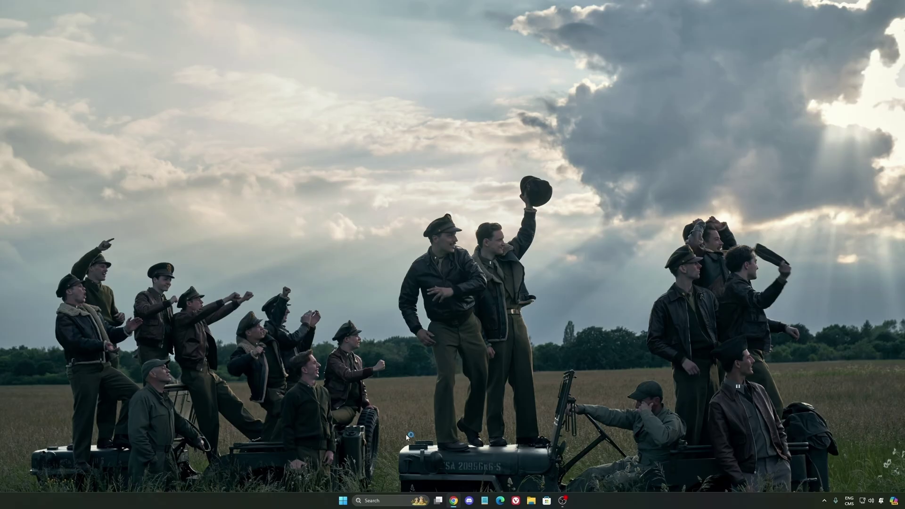
Launch the Windows Settings app from a taskbar search for 'settings'
{"action": "left_click", "coordinate": [373, 501]}
{"action": "type", "text": "settings"}
{"action": "key", "text": "BackSpace"}
{"action": "key", "text": "BackSpace"}
{"action": "key", "text": "BackSpace"}
{"action": "key", "text": "BackSpace"}
{"action": "key", "text": "BackSpace"}
{"action": "type", "text": "i"}
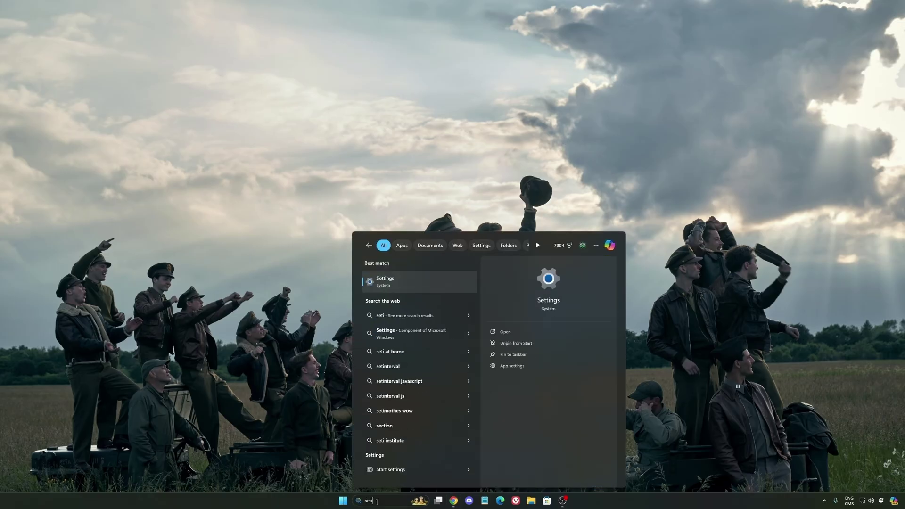
{"action": "key", "text": "Return"}
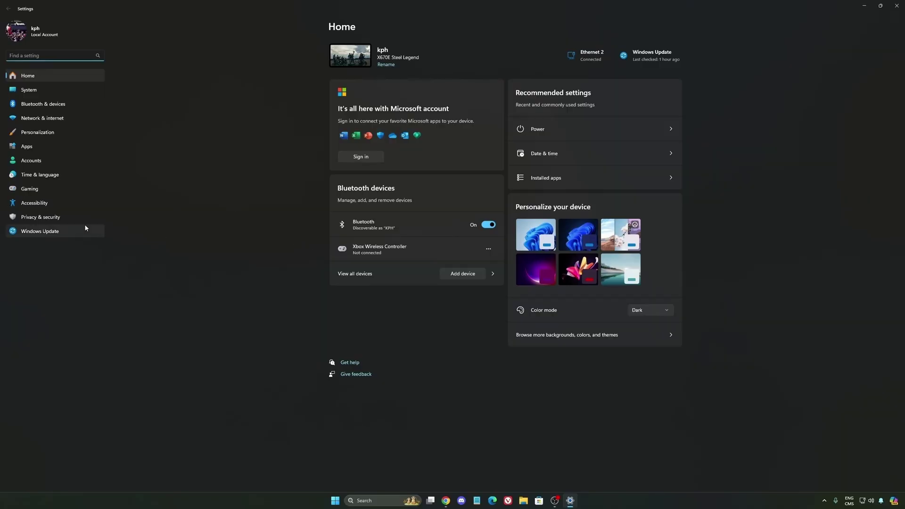
Go to Gaming > Game Bar and its related Graphics settings page
{"action": "left_click", "coordinate": [44, 189]}
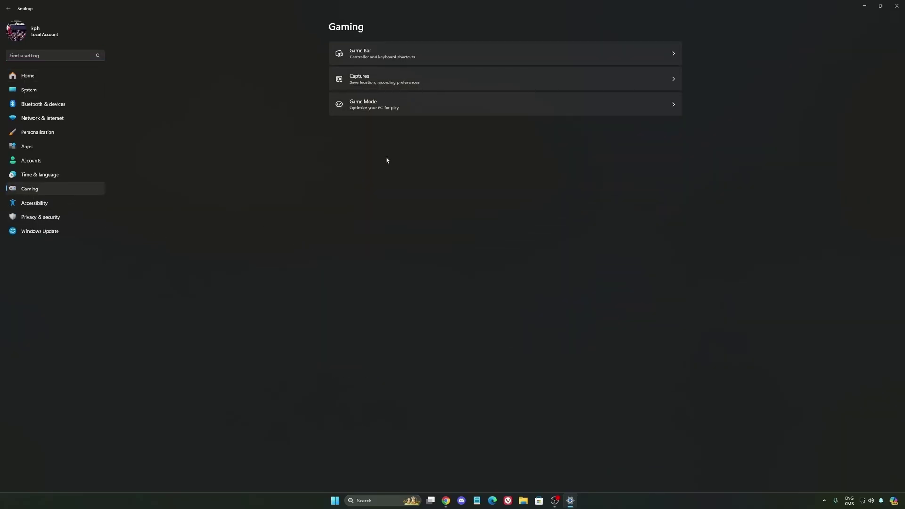
{"action": "left_click", "coordinate": [386, 51]}
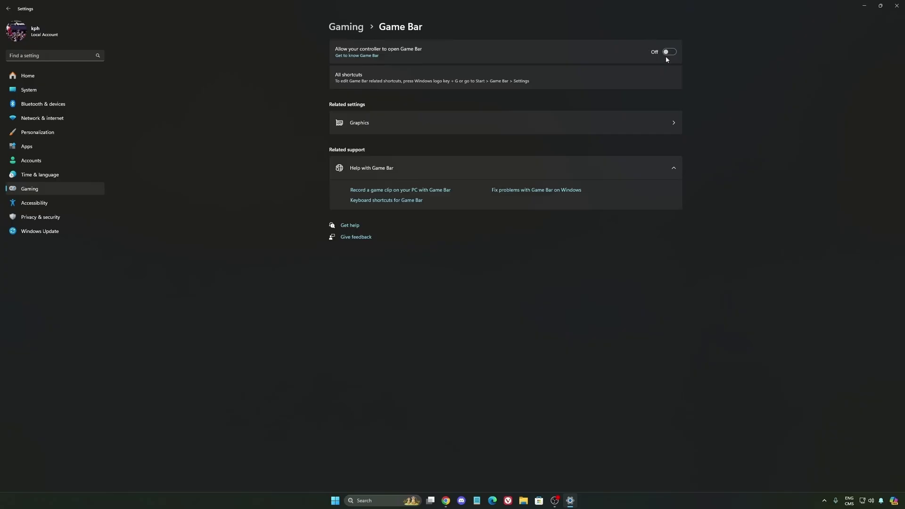
{"action": "left_click", "coordinate": [436, 130]}
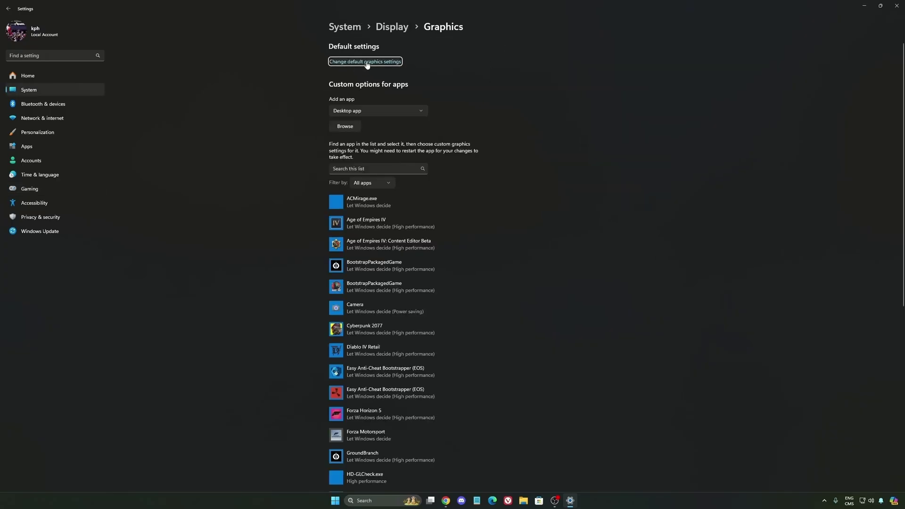
Check the default graphics settings and Captures options, then confirm Game Mode is On
{"action": "left_click", "coordinate": [367, 64]}
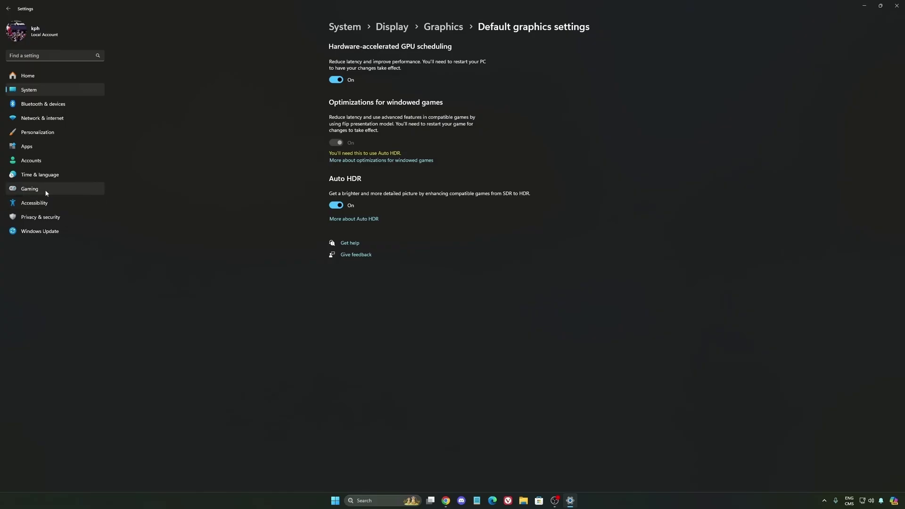
{"action": "left_click", "coordinate": [29, 189]}
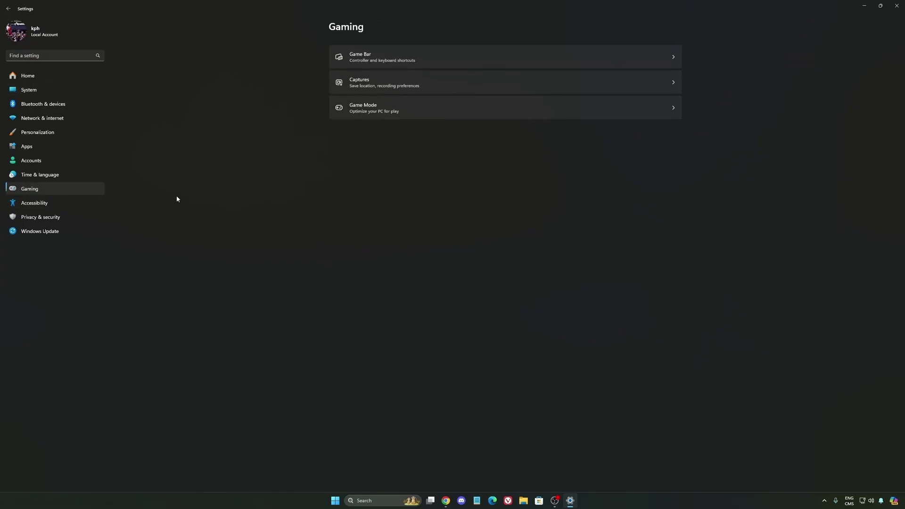
{"action": "left_click", "coordinate": [447, 88]}
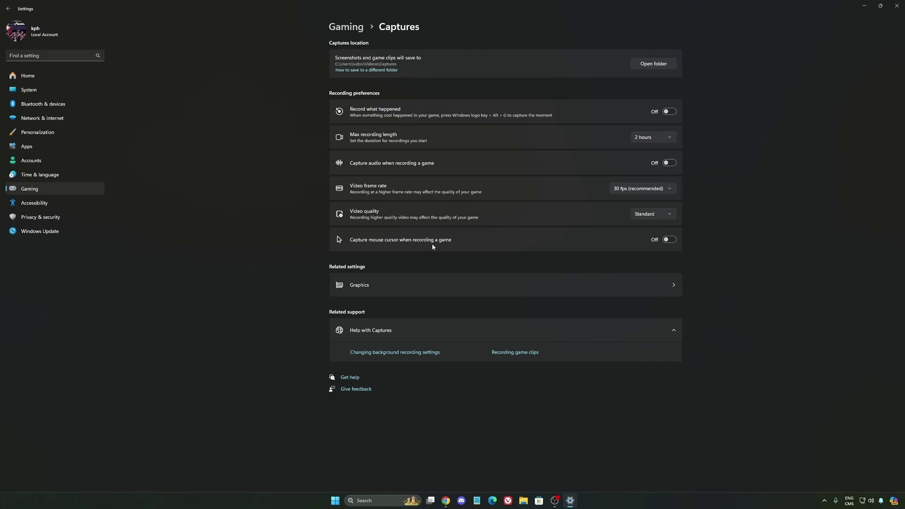
{"action": "left_click", "coordinate": [59, 191]}
{"action": "left_click", "coordinate": [418, 106]}
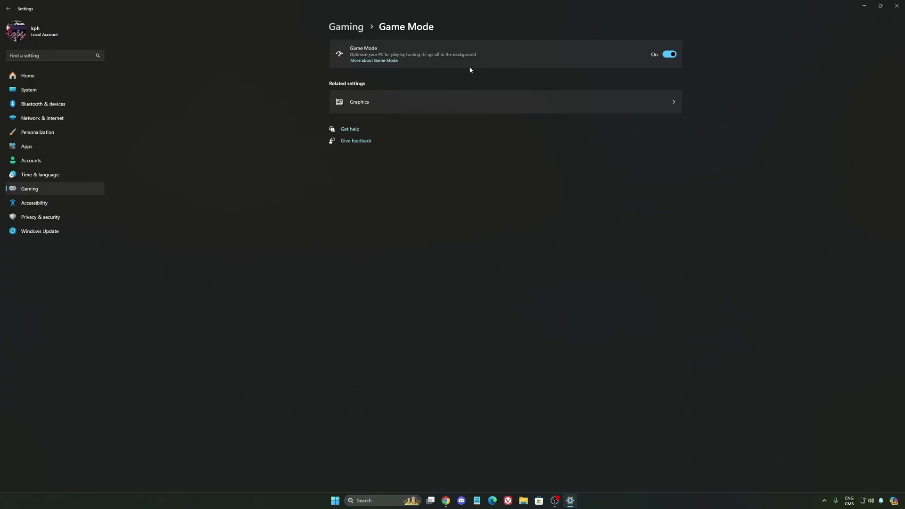
Review the System > Power mode options, keep Balanced, and return to Settings Home
{"action": "left_click", "coordinate": [41, 89]}
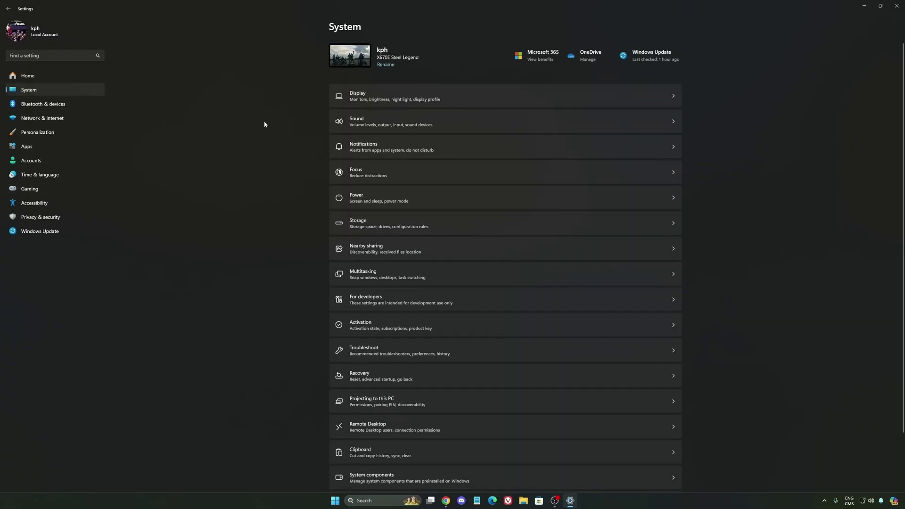
{"action": "left_click", "coordinate": [382, 200]}
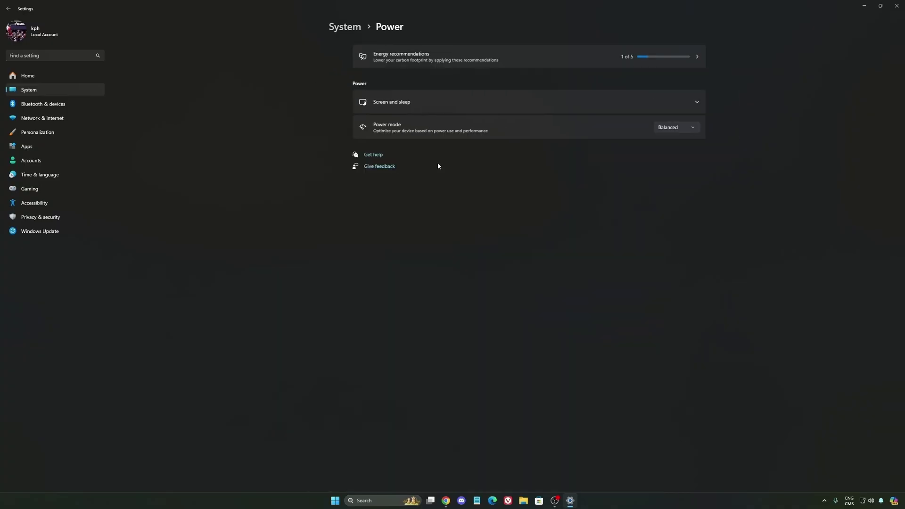
{"action": "left_click", "coordinate": [665, 131]}
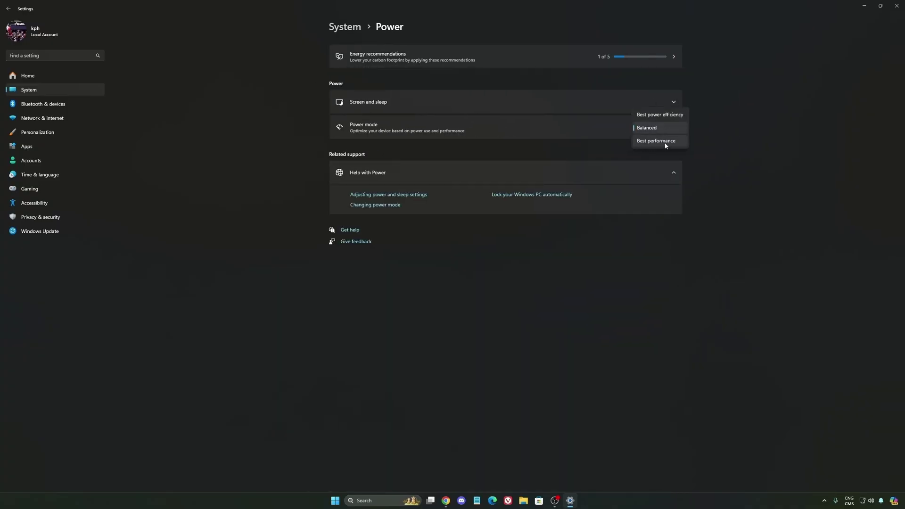
{"action": "left_click", "coordinate": [648, 128]}
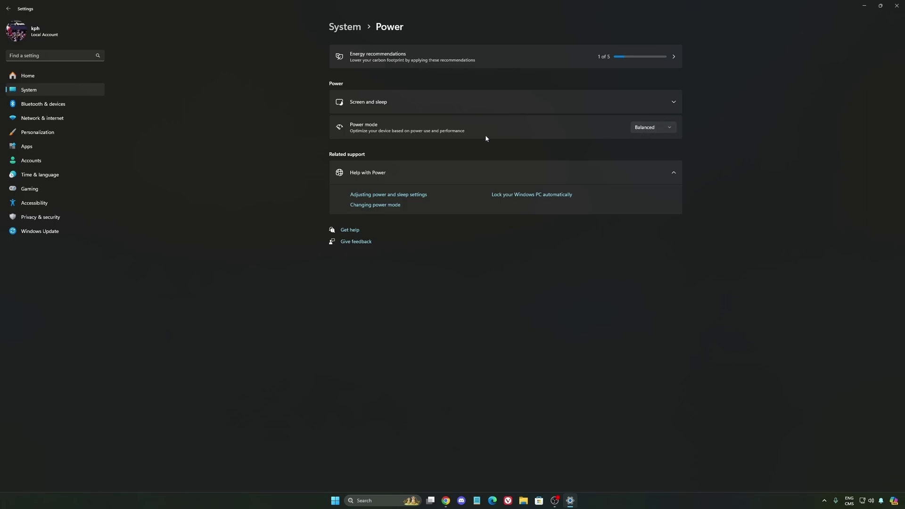
{"action": "left_click", "coordinate": [650, 128]}
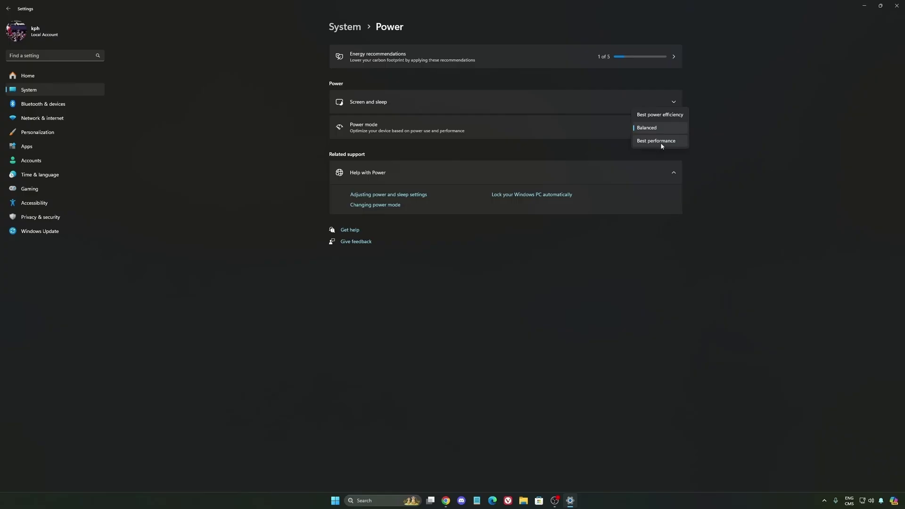
{"action": "left_click", "coordinate": [672, 129]}
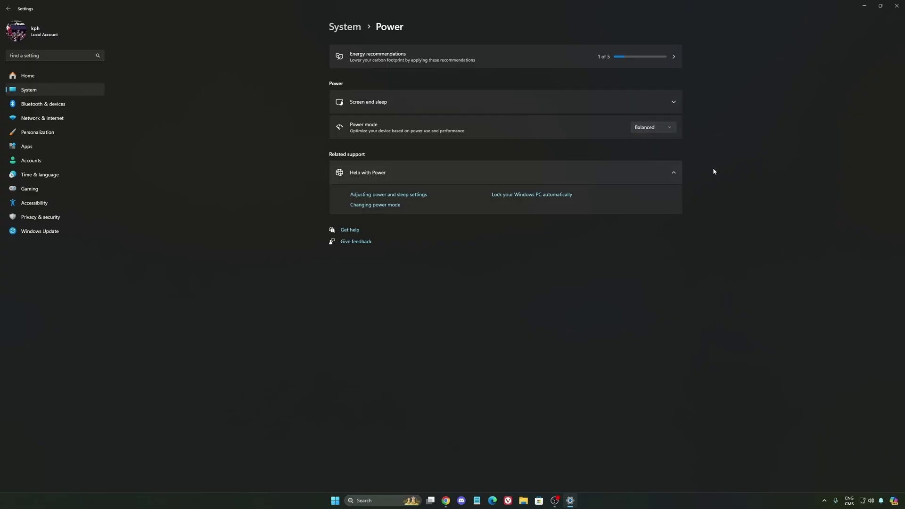
{"action": "left_click", "coordinate": [51, 79]}
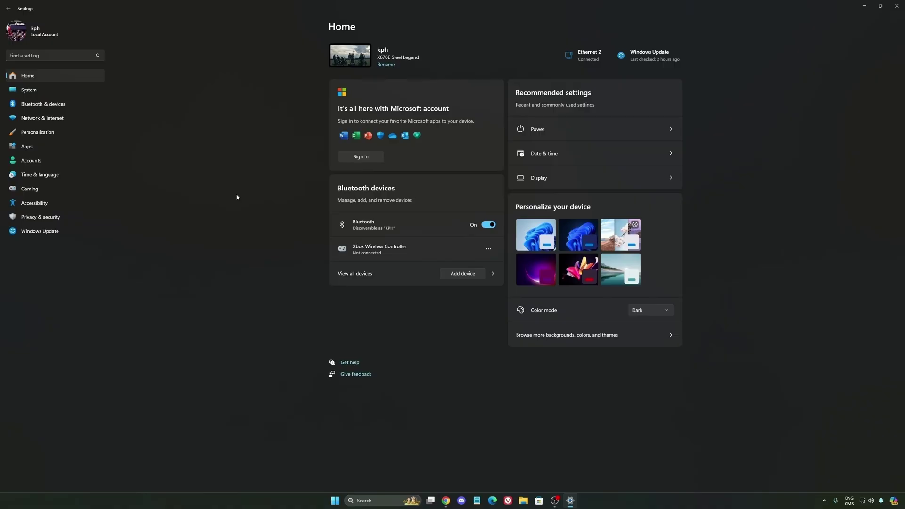
Open the Windows Update page to check that the PC is up to date
{"action": "left_click", "coordinate": [43, 231]}
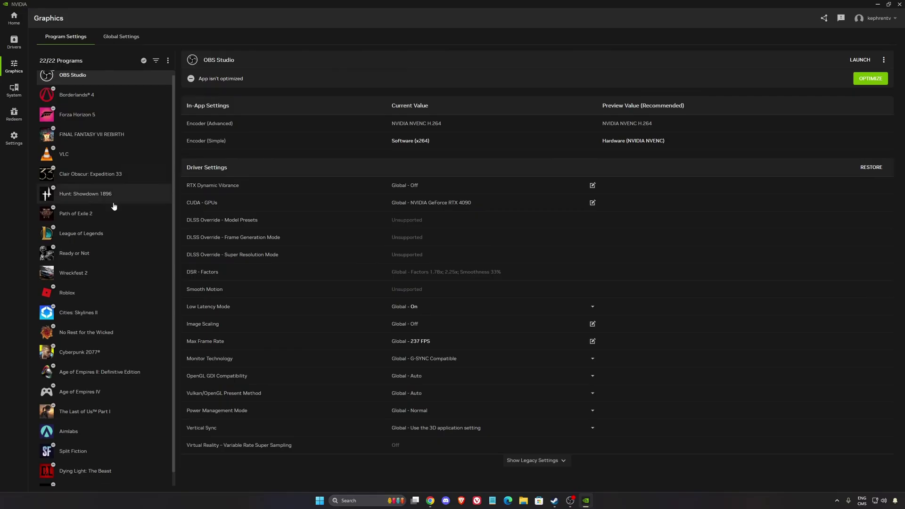
In Global Settings, review the DLSS model presets unchanged and keep Shader Cache Size at 100 GB
{"action": "scroll", "coordinate": [87, 436], "scroll_direction": "down", "scroll_amount": 1}
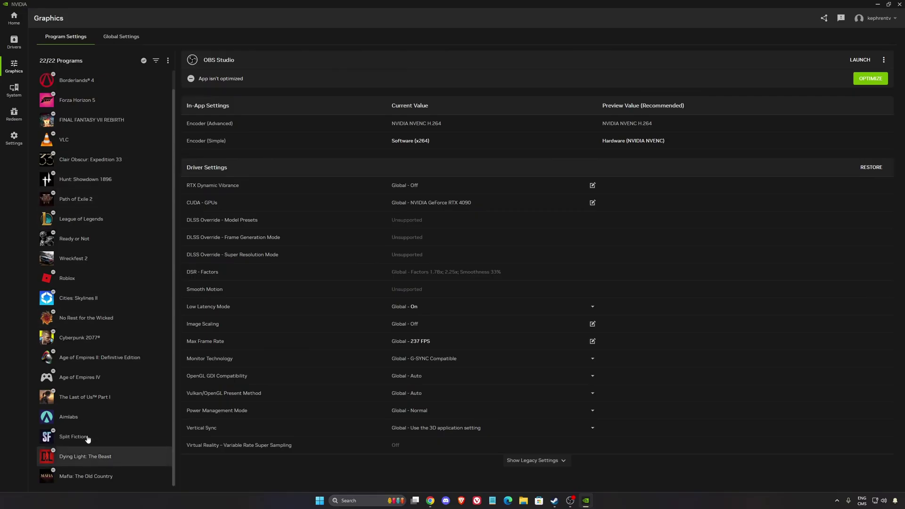
{"action": "scroll", "coordinate": [105, 255], "scroll_direction": "up", "scroll_amount": 1}
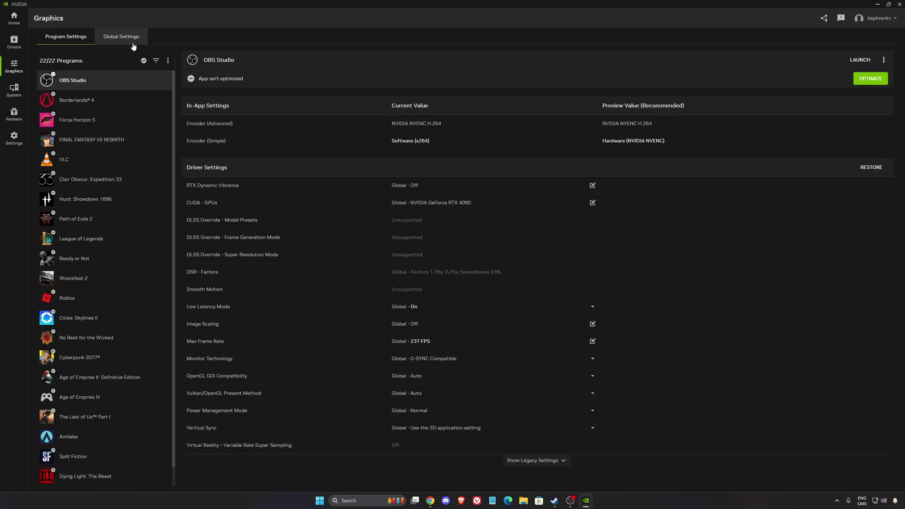
{"action": "left_click", "coordinate": [109, 42]}
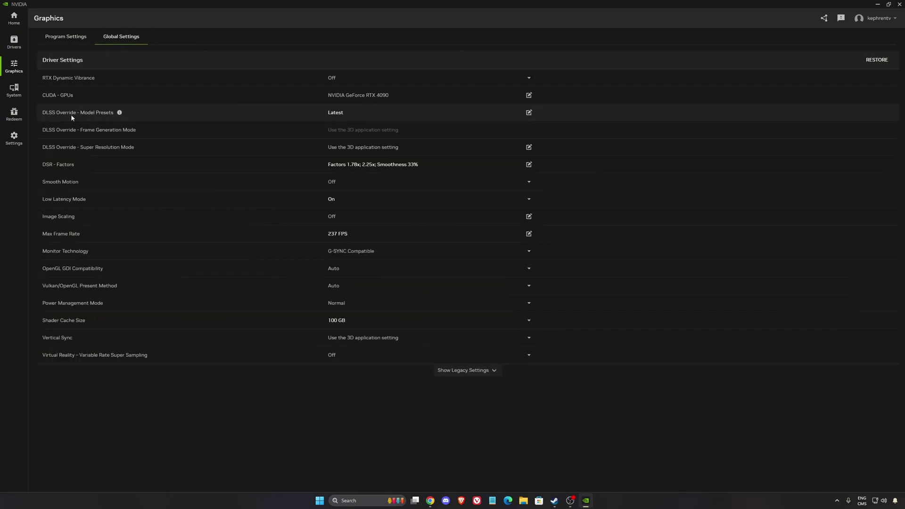
{"action": "left_click", "coordinate": [360, 114]}
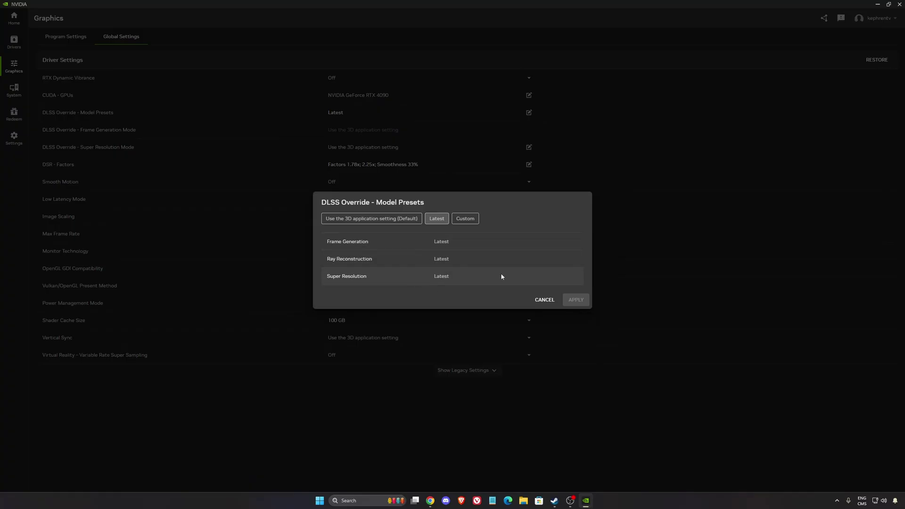
{"action": "left_click", "coordinate": [544, 300]}
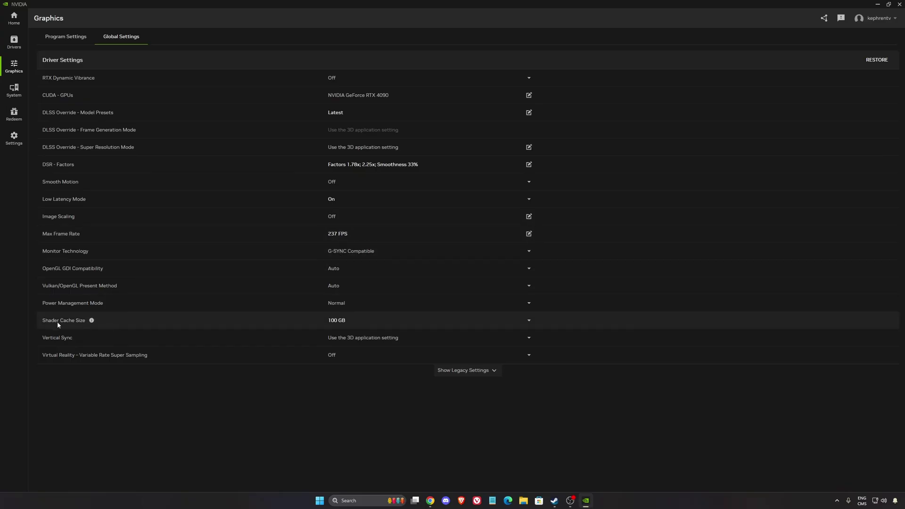
{"action": "left_click", "coordinate": [370, 319]}
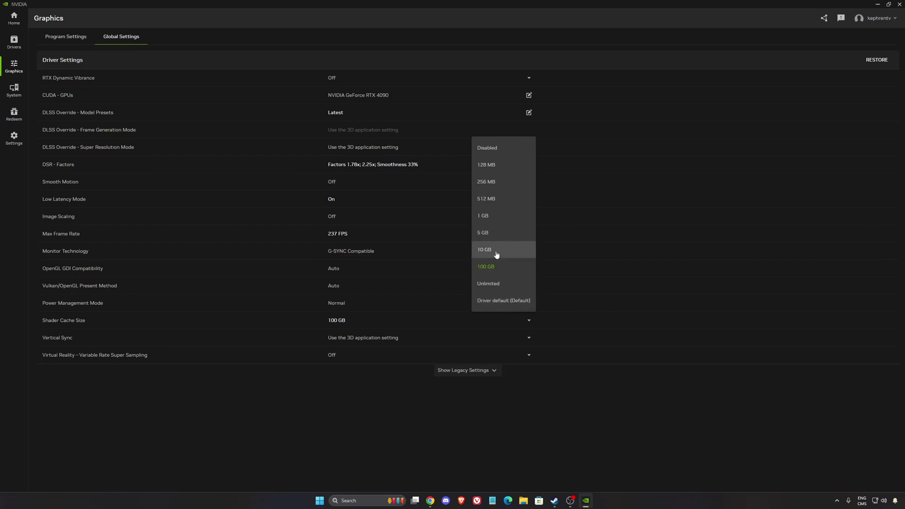
{"action": "left_click", "coordinate": [374, 380]}
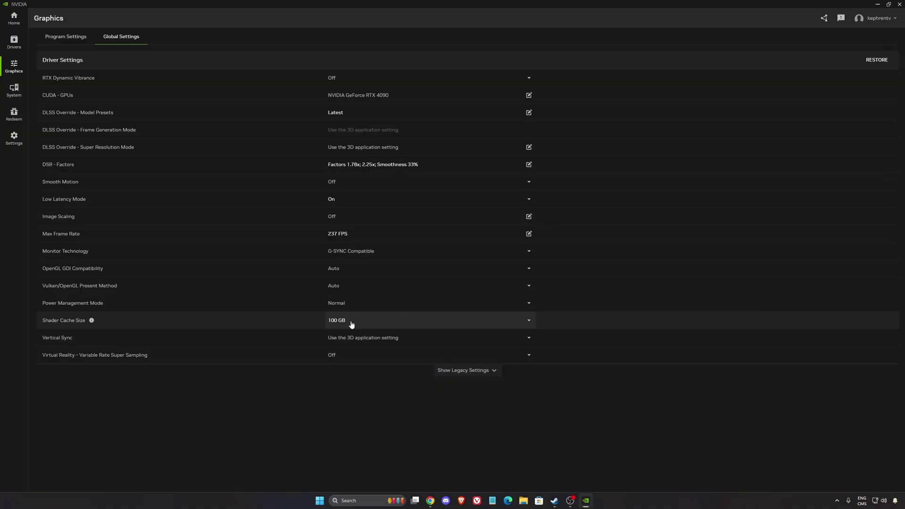
On System > Displays, review G-SYNC details, keep 240 Hz refresh, and expand the Color settings
{"action": "left_click", "coordinate": [14, 89]}
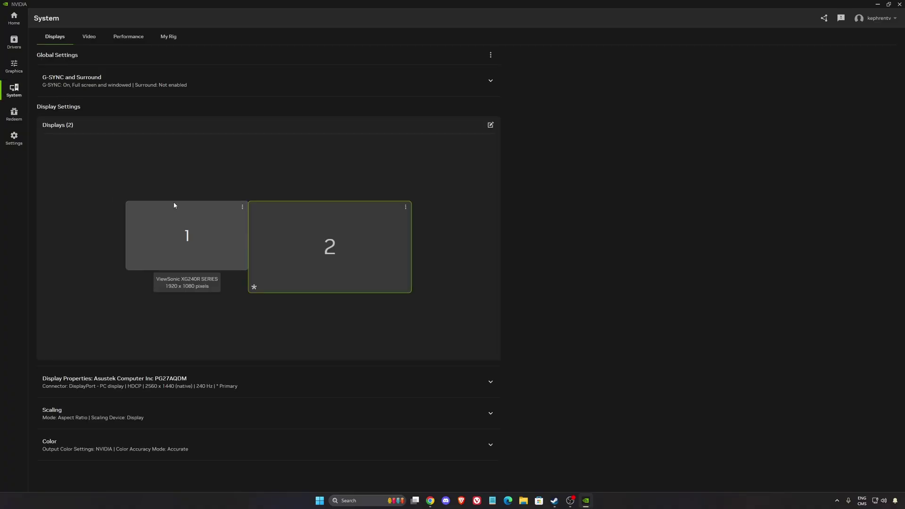
{"action": "left_click", "coordinate": [188, 87]}
{"action": "left_click", "coordinate": [71, 119]}
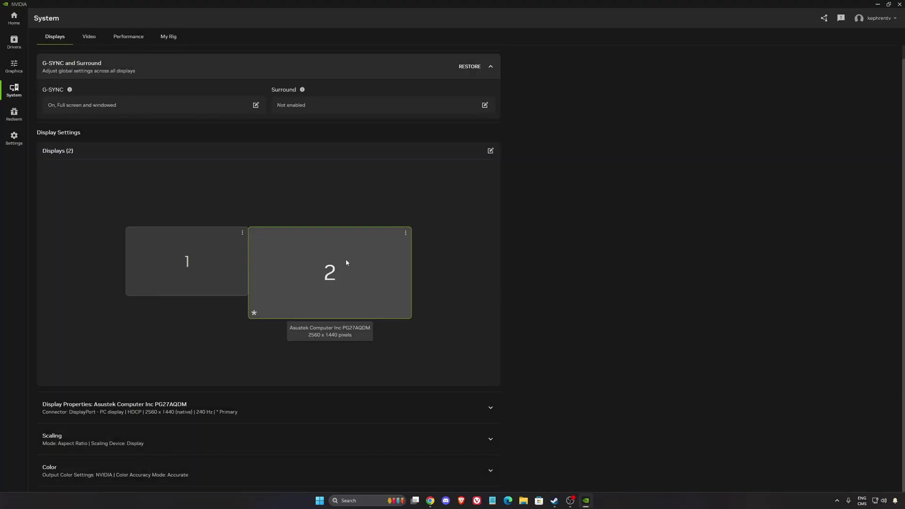
{"action": "left_click", "coordinate": [228, 411]}
{"action": "scroll", "coordinate": [346, 396], "scroll_direction": "down", "scroll_amount": 3}
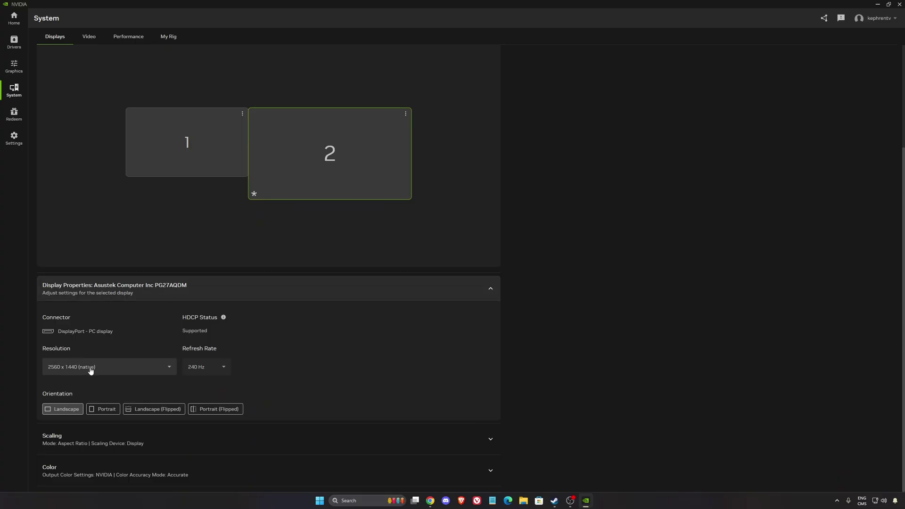
{"action": "left_click", "coordinate": [212, 375]}
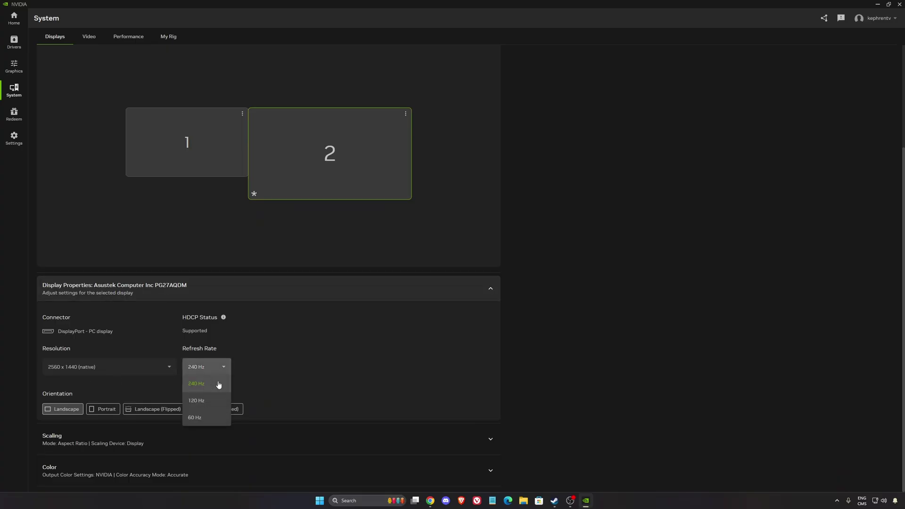
{"action": "left_click", "coordinate": [214, 359]}
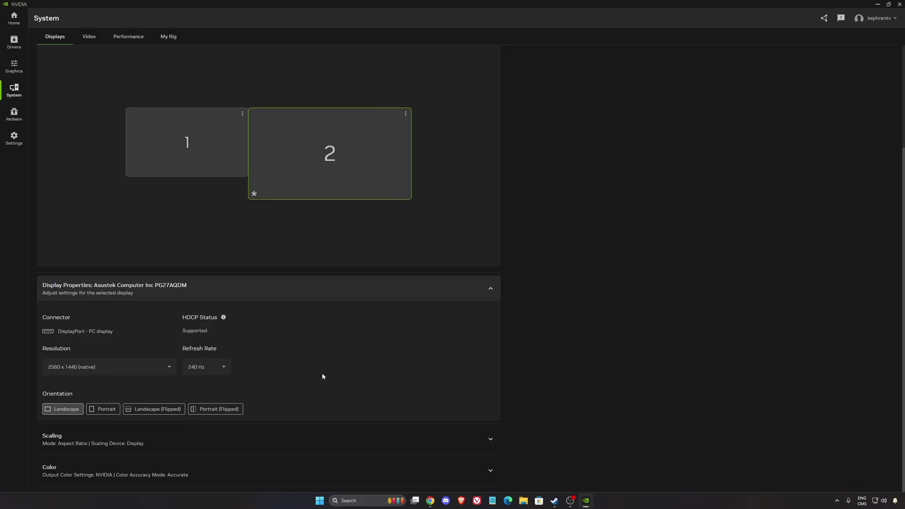
{"action": "left_click", "coordinate": [257, 470]}
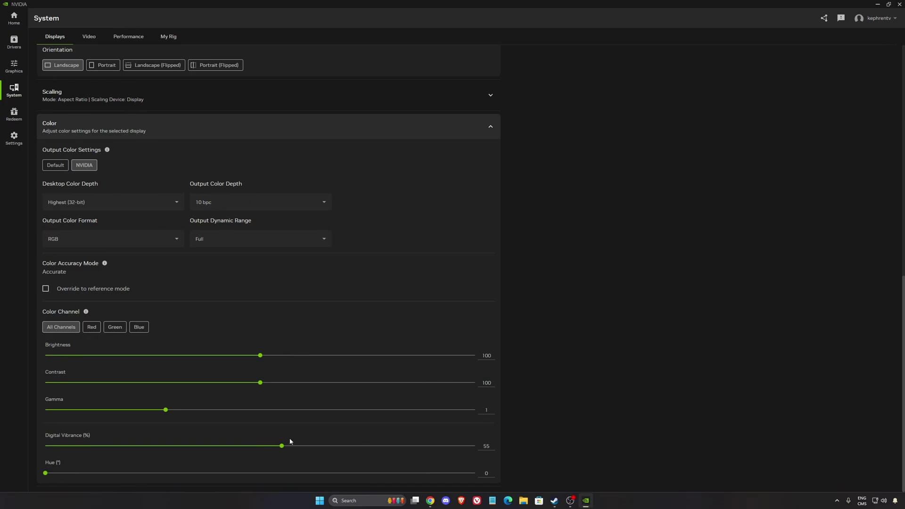
Open the Performance tab showing live GPU statistics and the 133% power limit
{"action": "left_click", "coordinate": [132, 36]}
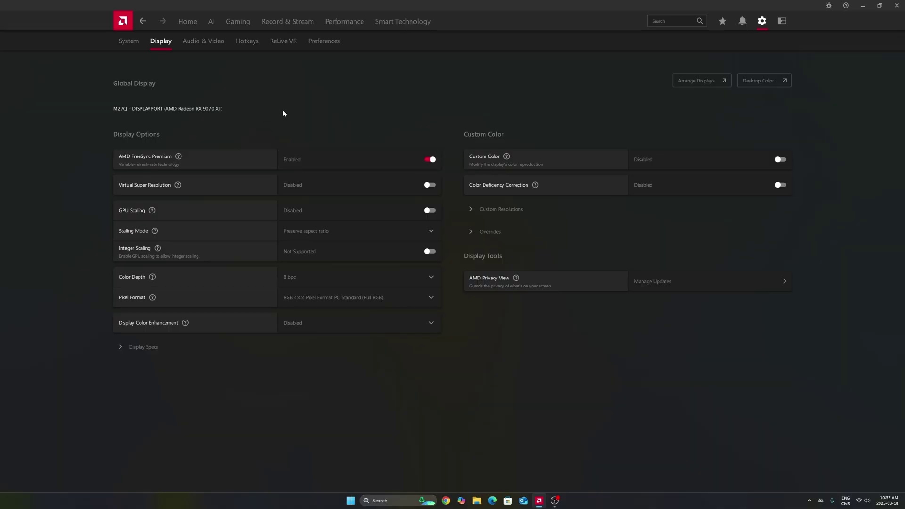
Open Gaming > Graphics, compare the integrated GPU's settings, and finish on the RX 9070 XT
{"action": "left_click", "coordinate": [230, 22]}
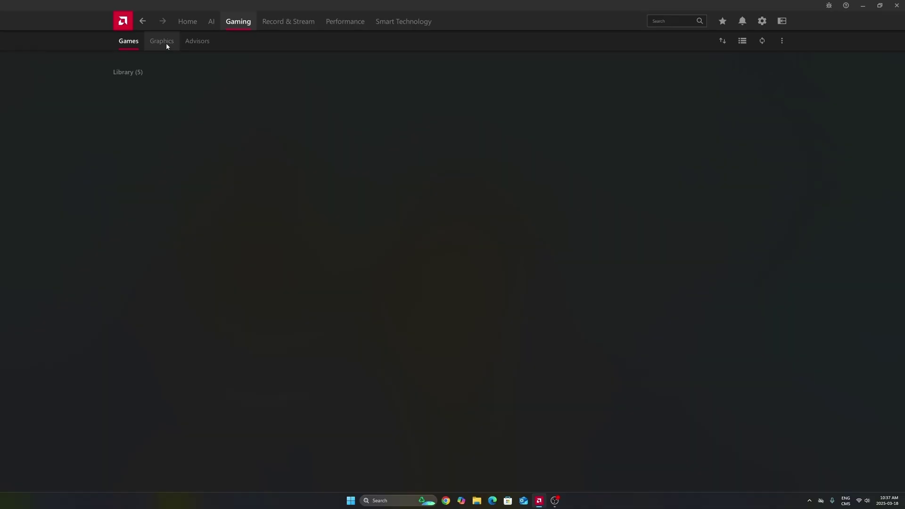
{"action": "left_click", "coordinate": [165, 42]}
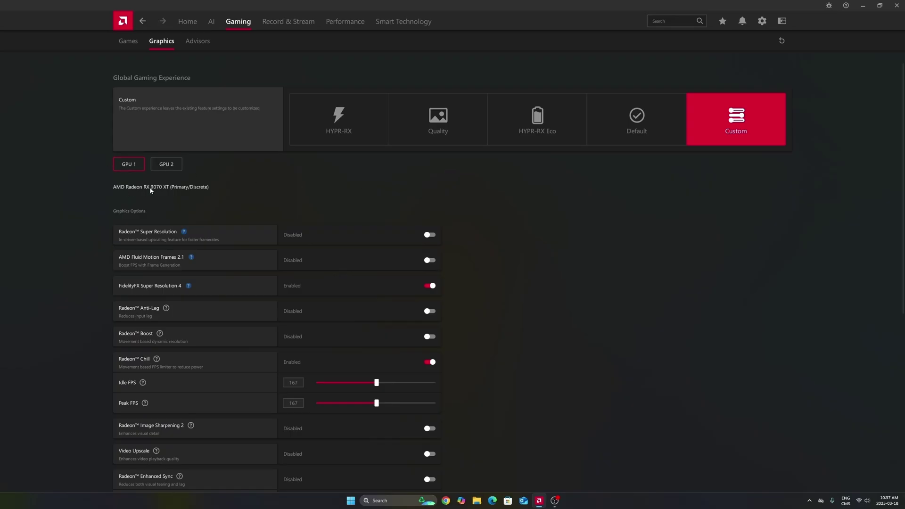
{"action": "left_click", "coordinate": [166, 164]}
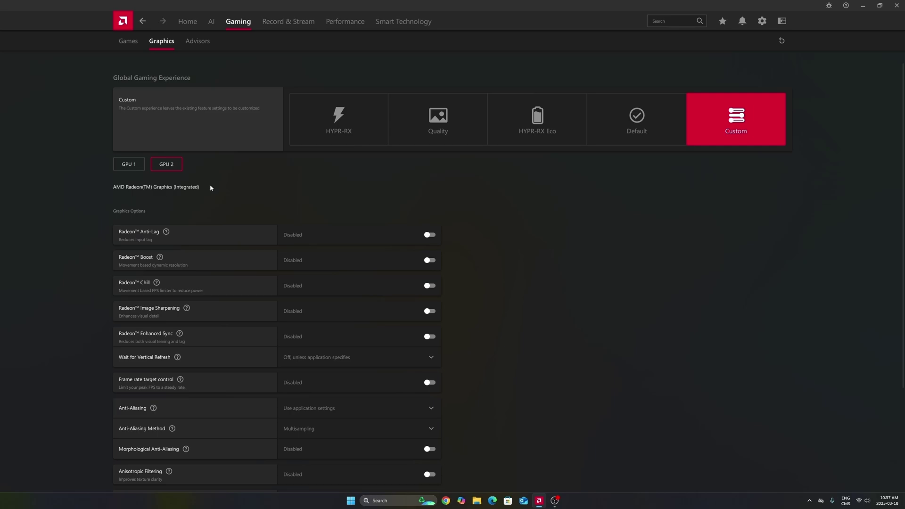
{"action": "left_click", "coordinate": [136, 166]}
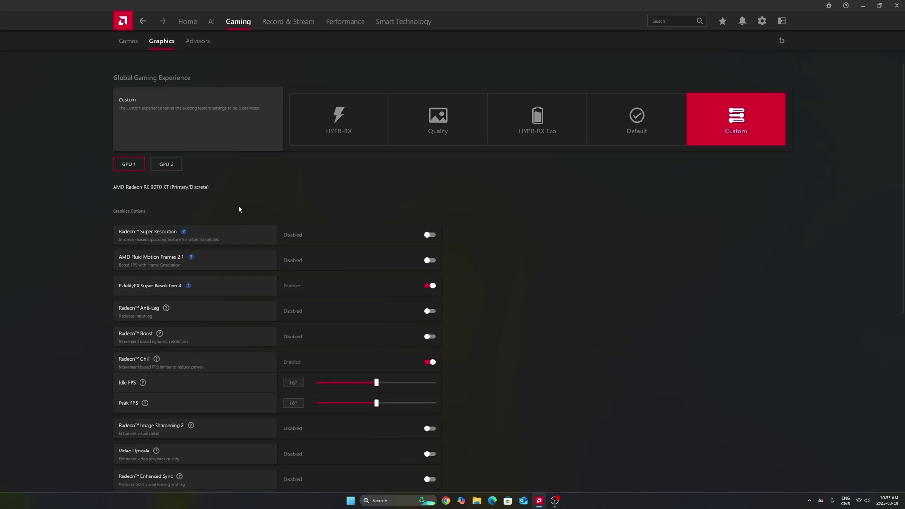
{"action": "left_click", "coordinate": [168, 165]}
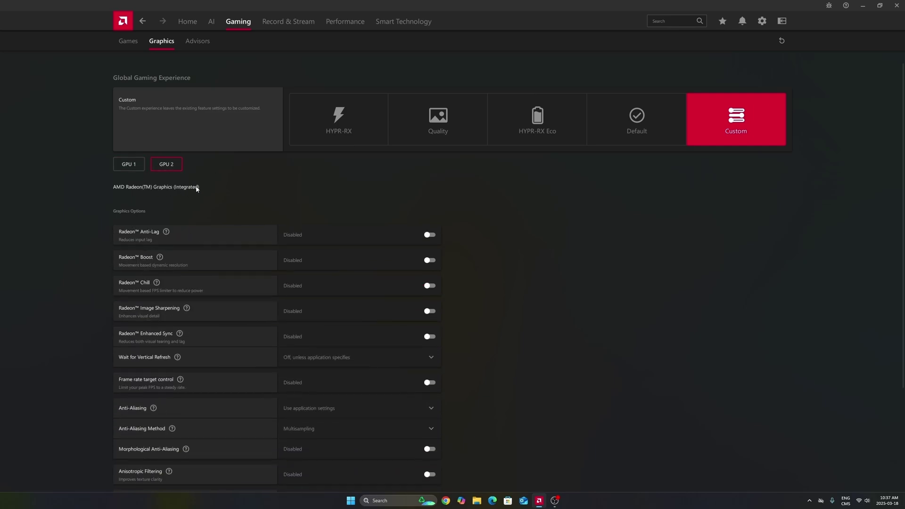
{"action": "left_click", "coordinate": [137, 166]}
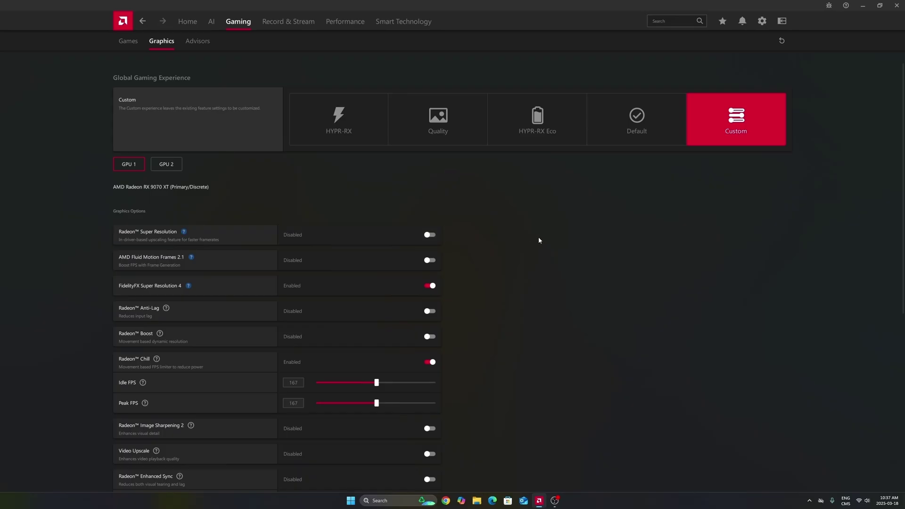
{"action": "scroll", "coordinate": [523, 238], "scroll_direction": "down", "scroll_amount": 2}
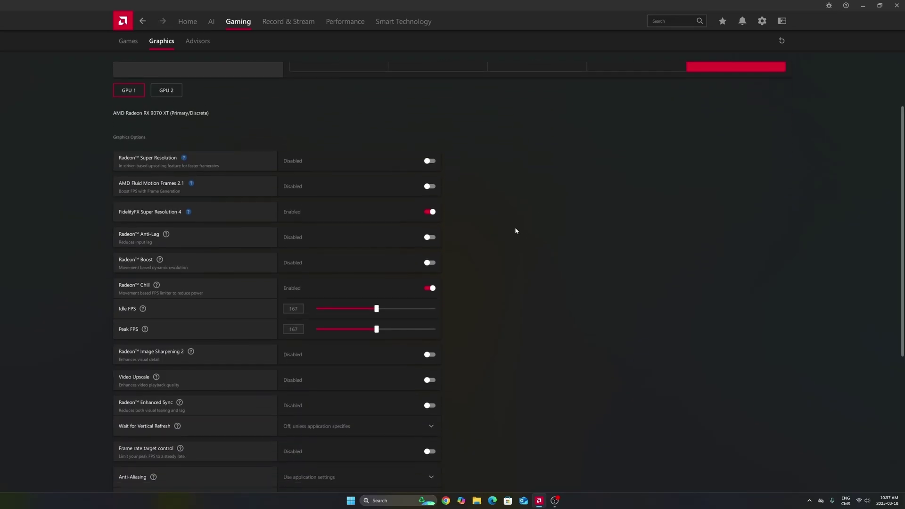
{"action": "mouse_move", "coordinate": [162, 217]}
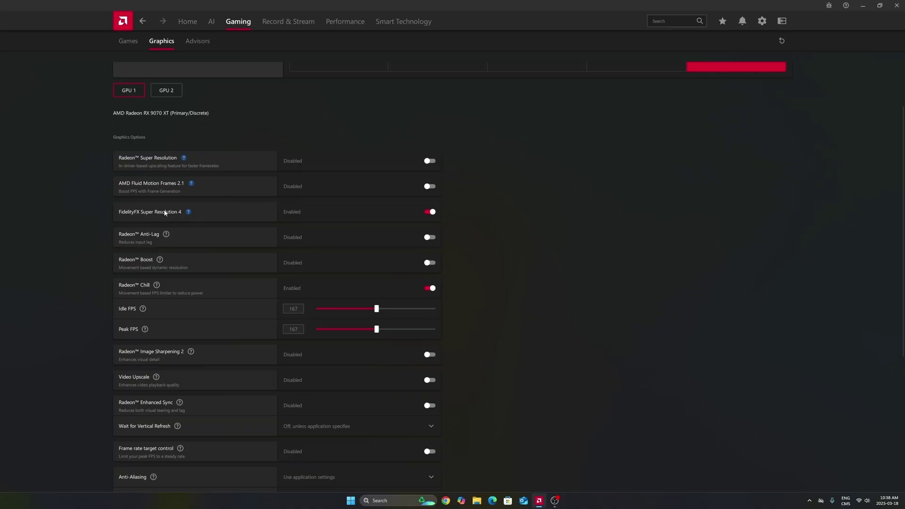
{"action": "mouse_move", "coordinate": [188, 211]}
{"action": "scroll", "coordinate": [526, 207], "scroll_direction": "down", "scroll_amount": 3}
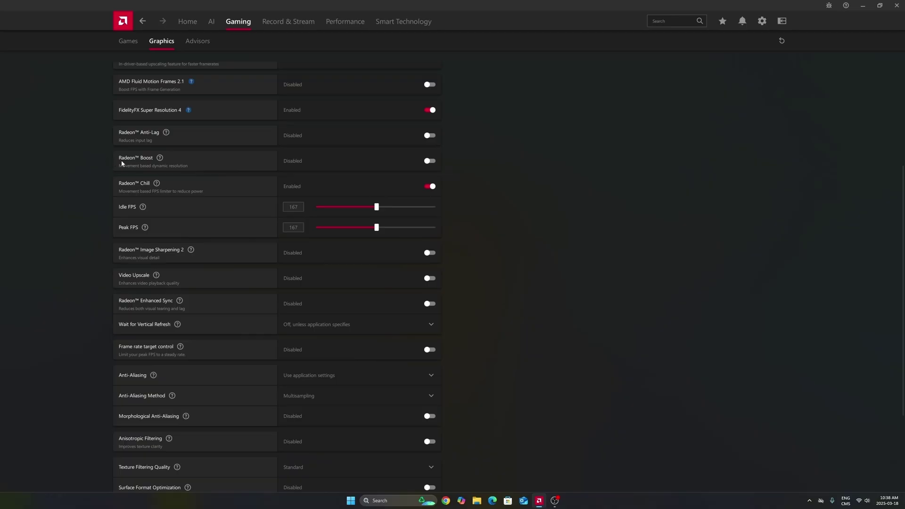
{"action": "scroll", "coordinate": [200, 157], "scroll_direction": "down", "scroll_amount": 1}
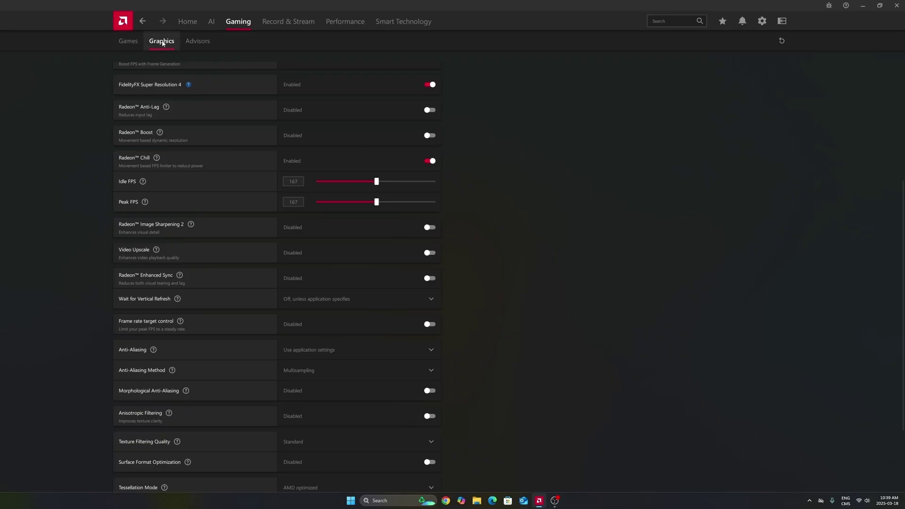
{"action": "scroll", "coordinate": [358, 115], "scroll_direction": "down", "scroll_amount": 3}
{"action": "scroll", "coordinate": [374, 342], "scroll_direction": "up", "scroll_amount": 9}
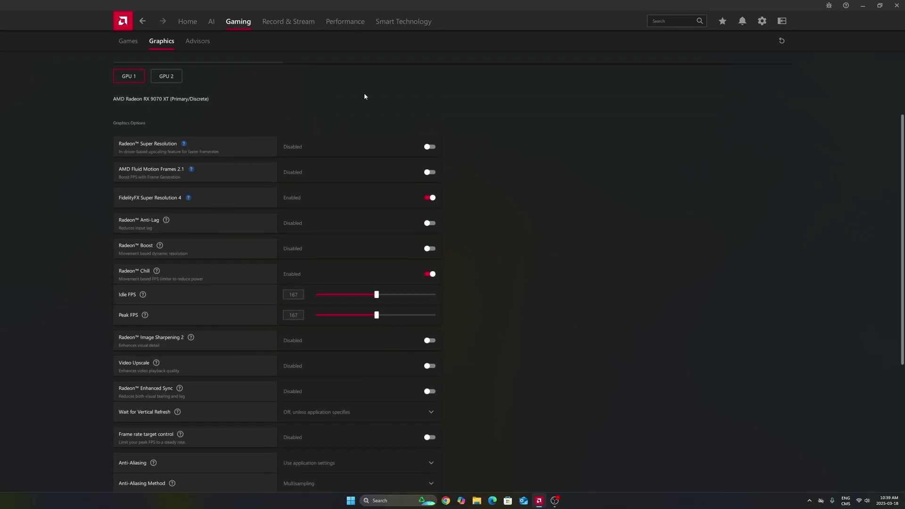
{"action": "scroll", "coordinate": [377, 317], "scroll_direction": "down", "scroll_amount": 9}
Glance at the Games library, then return to the Gaming > Graphics subtab
{"action": "left_click", "coordinate": [132, 42]}
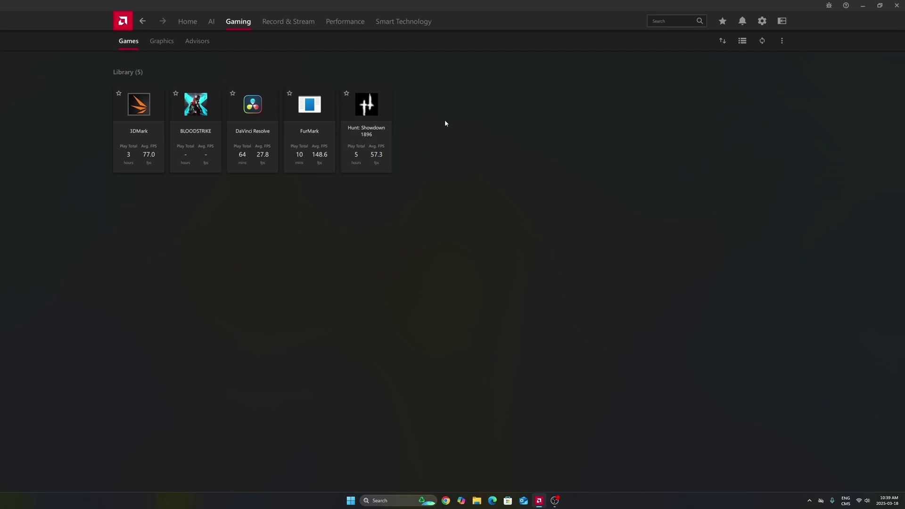
{"action": "left_click", "coordinate": [151, 43]}
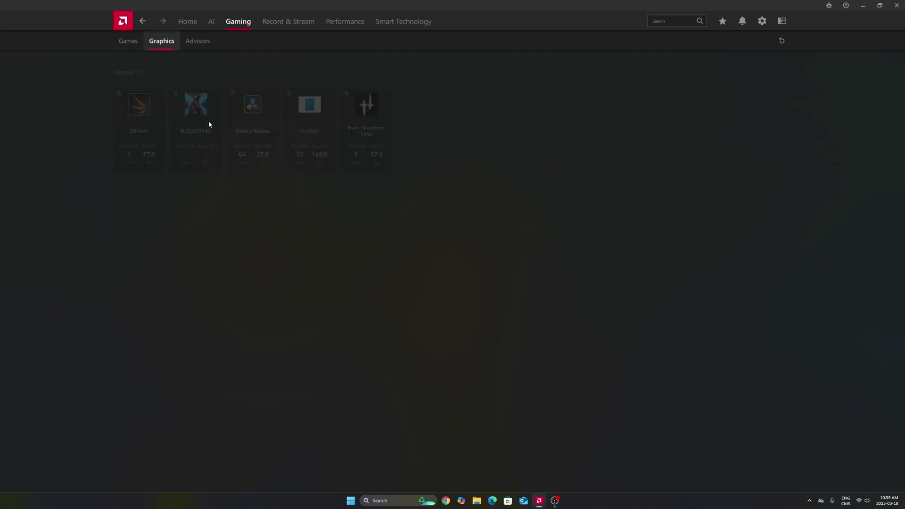
{"action": "scroll", "coordinate": [471, 254], "scroll_direction": "down", "scroll_amount": 6}
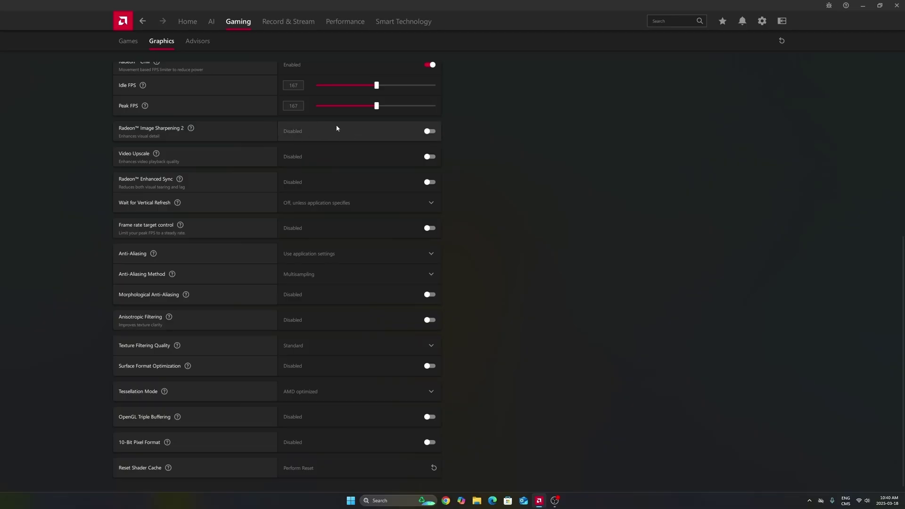
{"action": "left_click", "coordinate": [428, 131]}
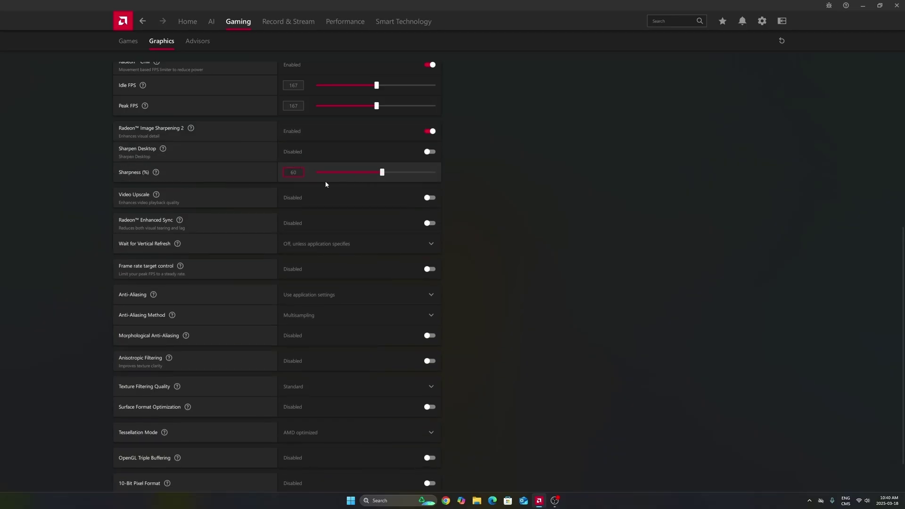
{"action": "left_click", "coordinate": [430, 133]}
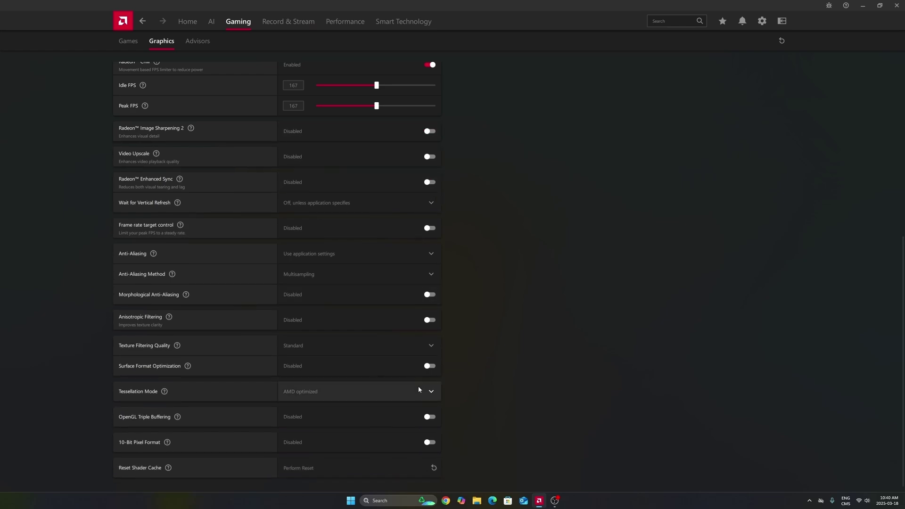
Scroll through the Gaming > Graphics options and back to the top of the page
{"action": "scroll", "coordinate": [407, 365], "scroll_direction": "down", "scroll_amount": 1}
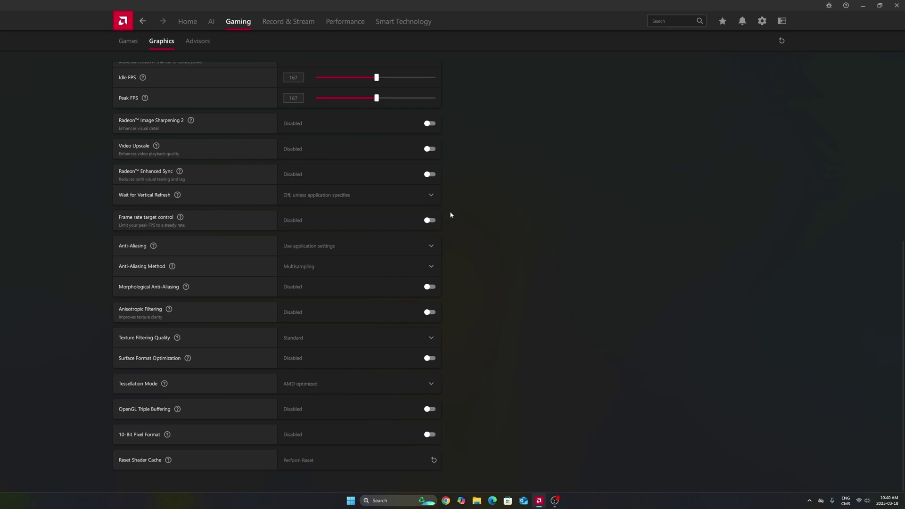
{"action": "scroll", "coordinate": [523, 229], "scroll_direction": "up", "scroll_amount": 6}
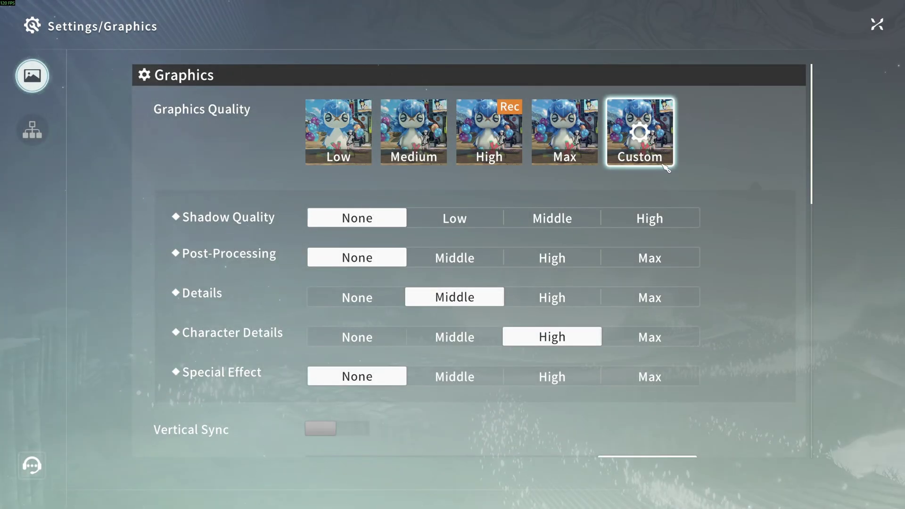
{"action": "scroll", "coordinate": [449, 244], "scroll_direction": "down", "scroll_amount": 5}
{"action": "scroll", "coordinate": [448, 269], "scroll_direction": "up", "scroll_amount": 5}
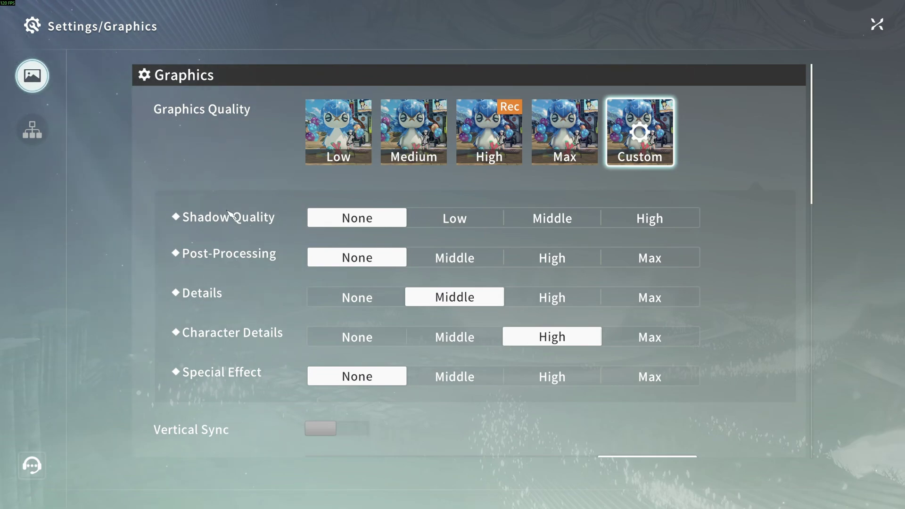
{"action": "scroll", "coordinate": [365, 226], "scroll_direction": "down", "scroll_amount": 1}
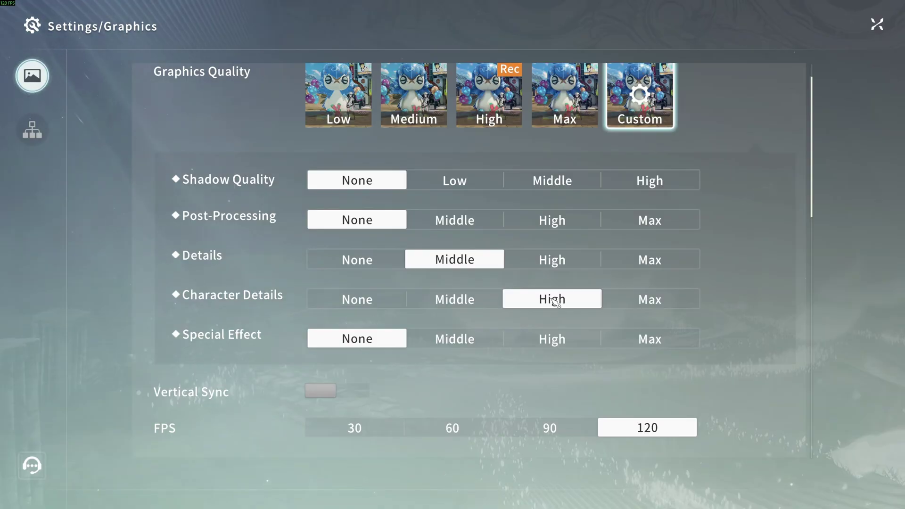
{"action": "scroll", "coordinate": [554, 302], "scroll_direction": "down", "scroll_amount": 2}
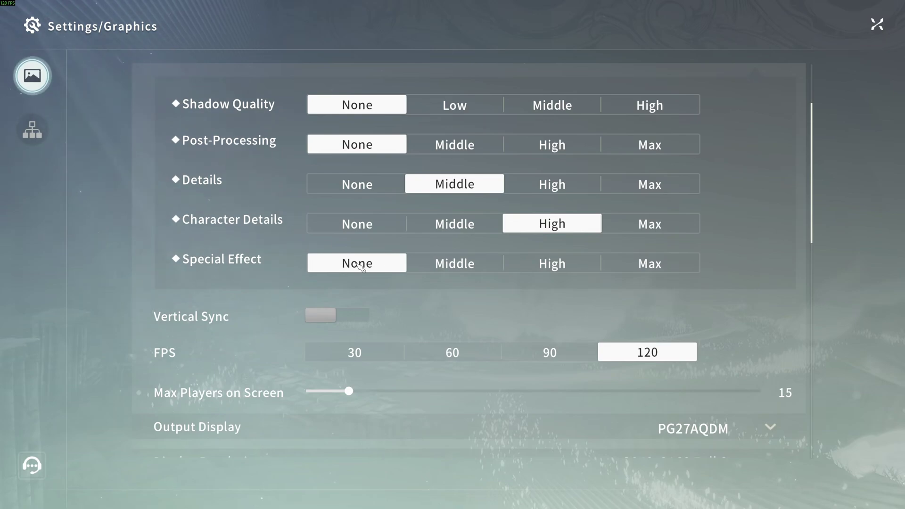
{"action": "scroll", "coordinate": [357, 278], "scroll_direction": "down", "scroll_amount": 1}
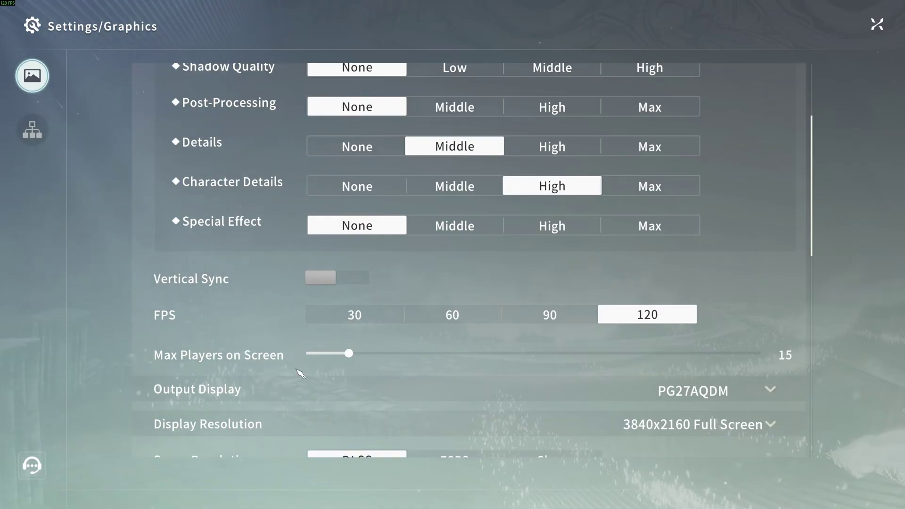
{"action": "mouse_move", "coordinate": [348, 353]}
{"action": "left_mouse_down"}
{"action": "mouse_move", "coordinate": [790, 354]}
{"action": "mouse_move", "coordinate": [349, 355]}
{"action": "left_mouse_up"}
{"action": "scroll", "coordinate": [761, 340], "scroll_direction": "down", "scroll_amount": 3}
{"action": "scroll", "coordinate": [761, 341], "scroll_direction": "down", "scroll_amount": 2}
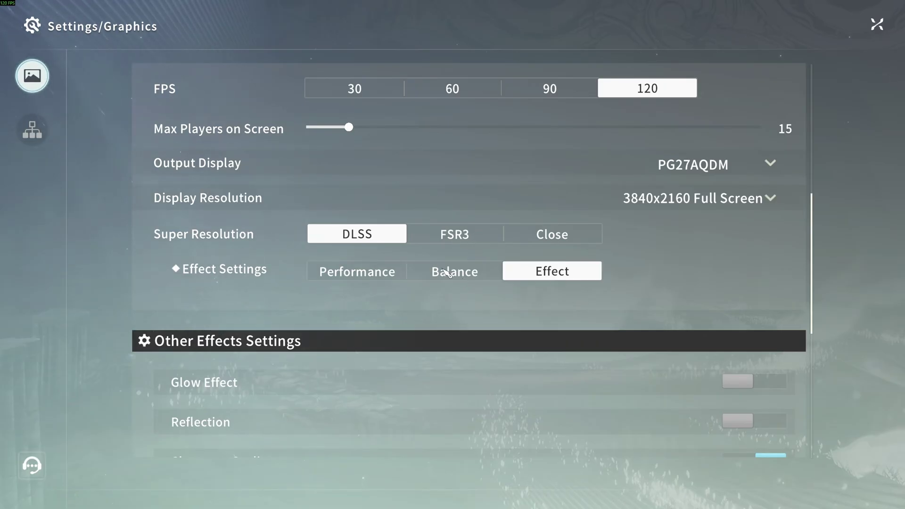
{"action": "scroll", "coordinate": [492, 298], "scroll_direction": "down", "scroll_amount": 4}
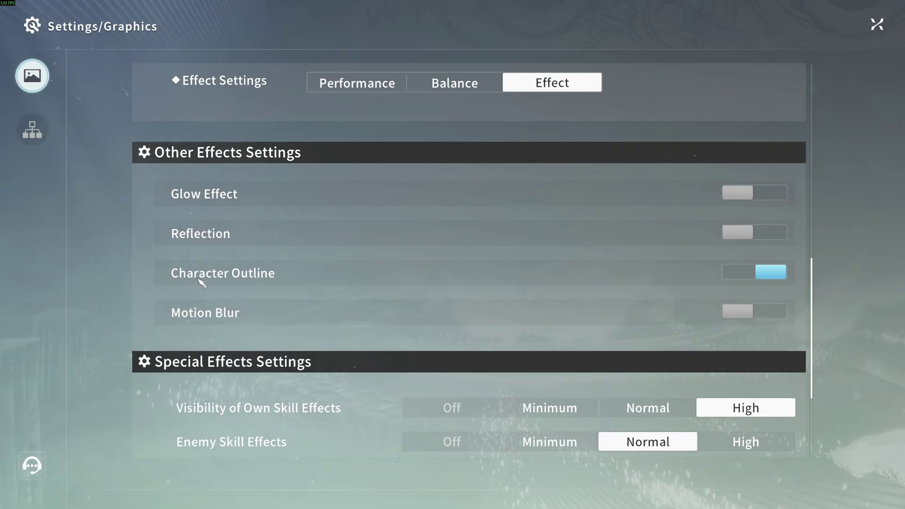
{"action": "scroll", "coordinate": [222, 293], "scroll_direction": "up", "scroll_amount": 1}
{"action": "scroll", "coordinate": [268, 300], "scroll_direction": "down", "scroll_amount": 2}
{"action": "scroll", "coordinate": [281, 300], "scroll_direction": "down", "scroll_amount": 1}
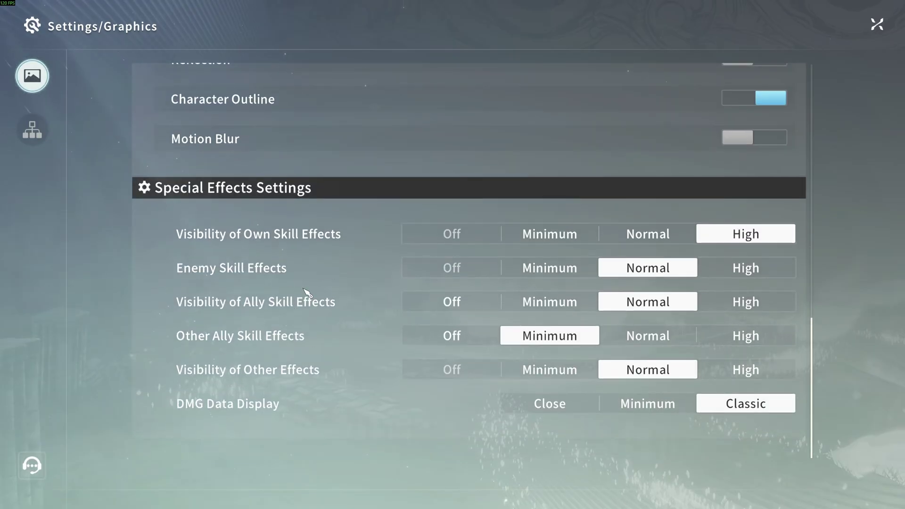